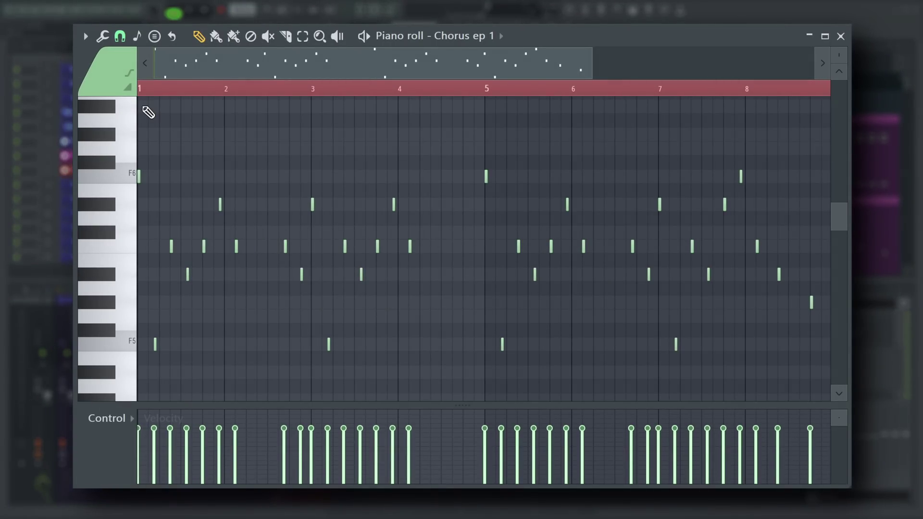
- Highlight the F Minor Natural (Aeolian) scale in the piano roll and enable Snap to scale
left_click(86, 36)
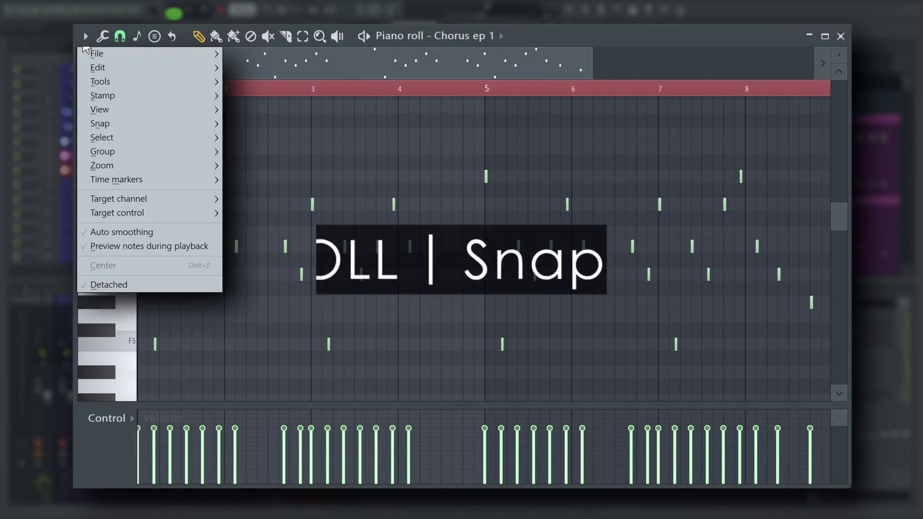
mouse_move(87, 109)
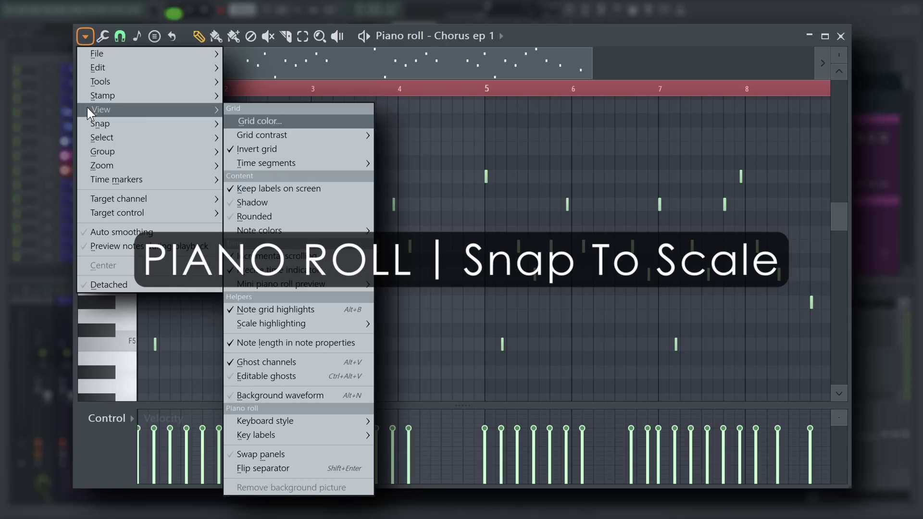
mouse_move(307, 322)
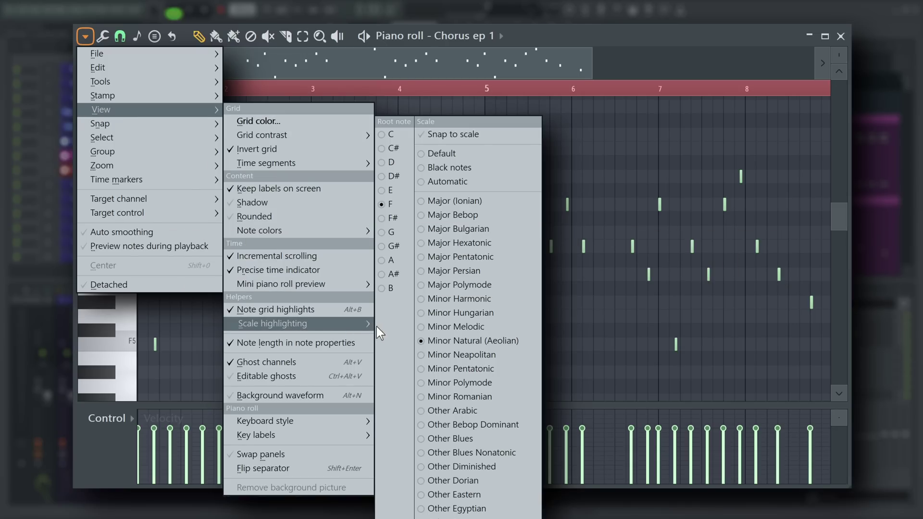
left_click(399, 204)
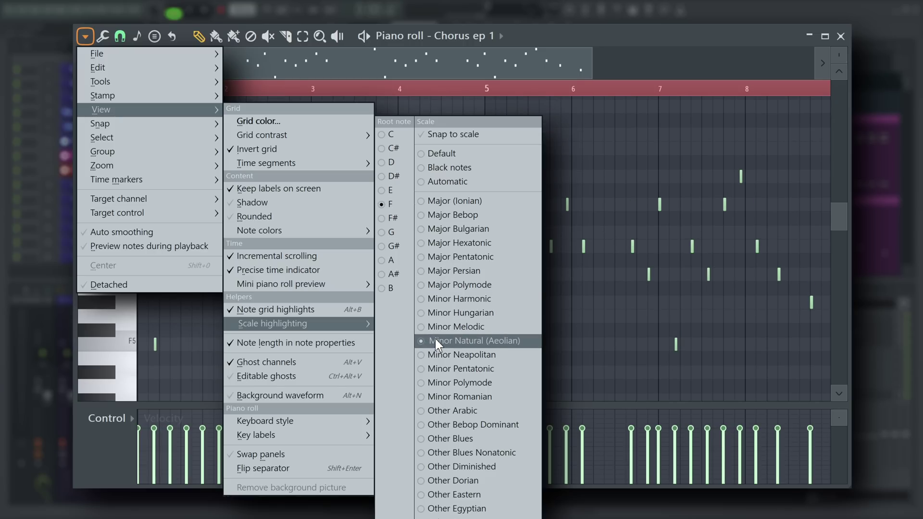
left_click(474, 140)
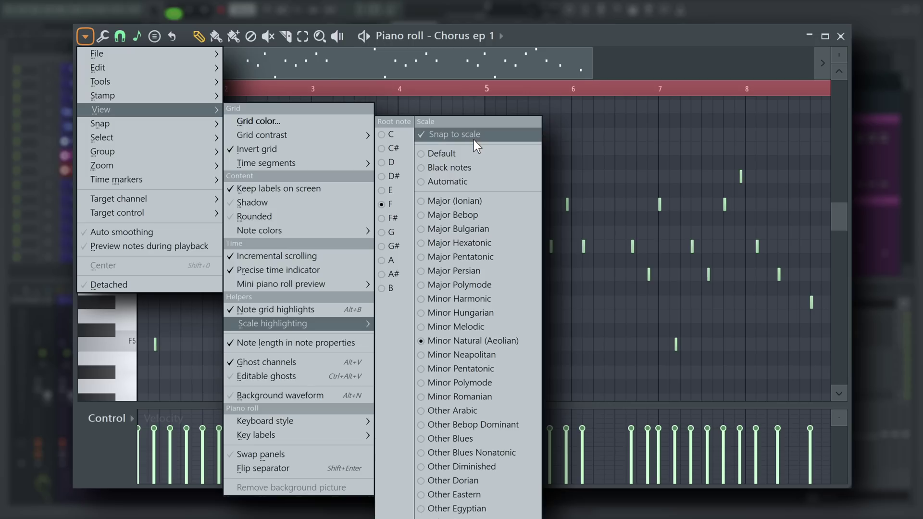
- Select all Chorus ep 1 notes and shift them up and down by scale steps while playing
left_click(570, 65)
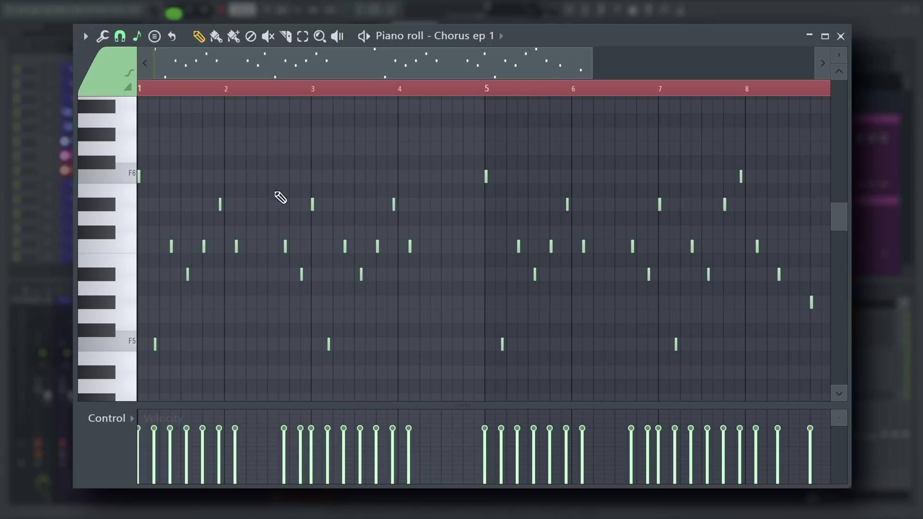
key("ctrl+a")
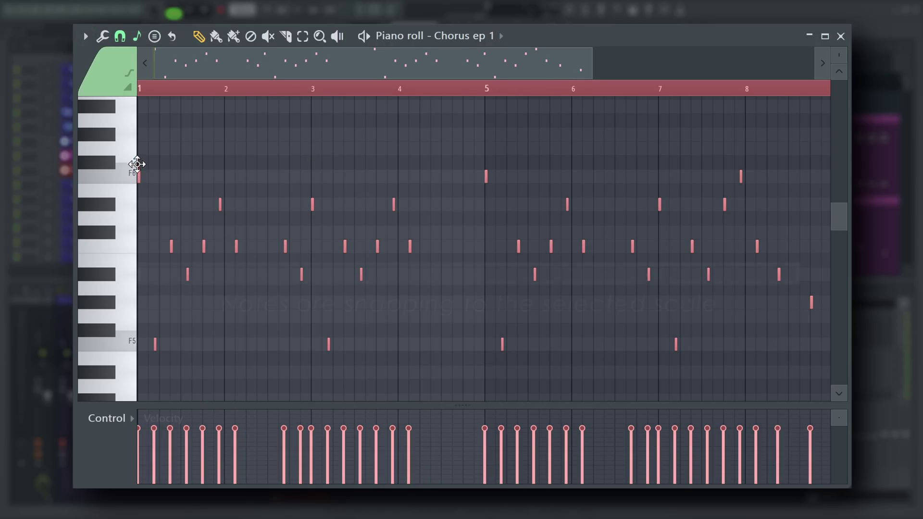
left_click_drag(137, 165, 139, 143)
left_click_drag(130, 178, 136, 189)
key("space")
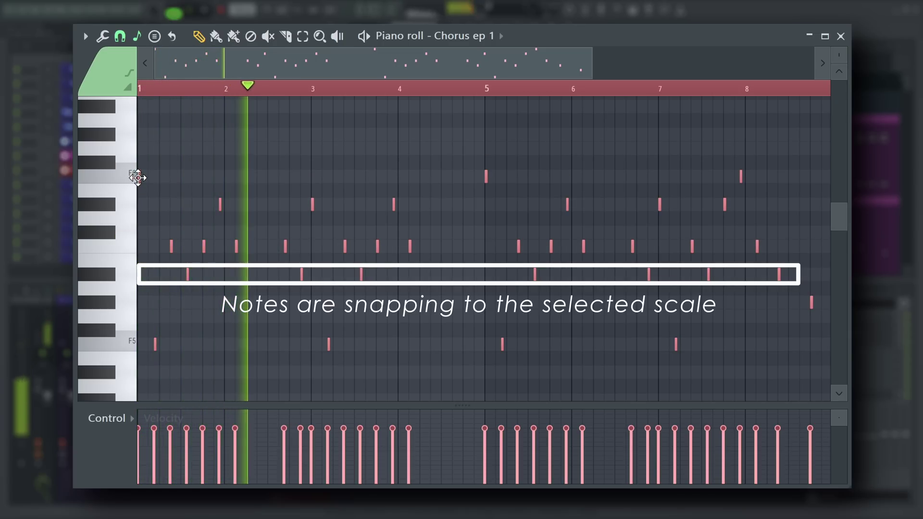
left_click_drag(135, 161, 108, 228)
- Stop playback, switch off Snap to scale, and draw a new note near bar 5
key("space")
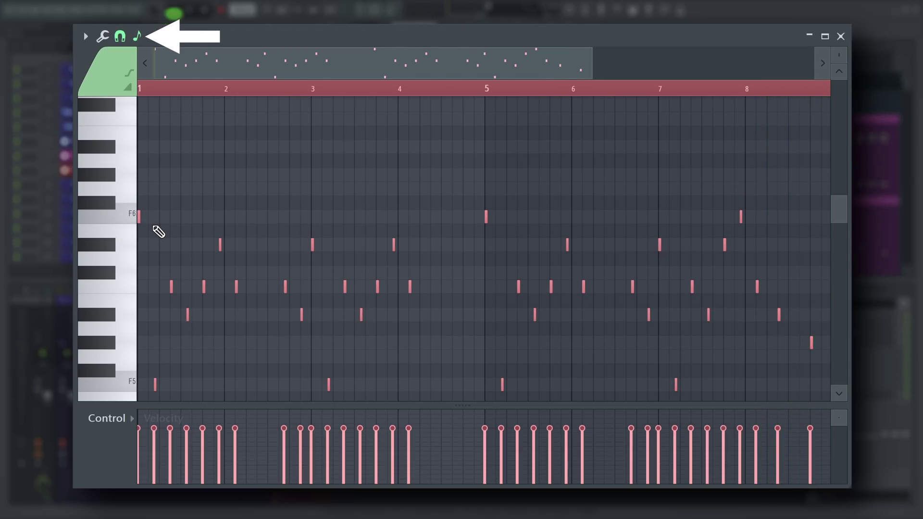
scroll(158, 232, "down", 3)
left_click(137, 37)
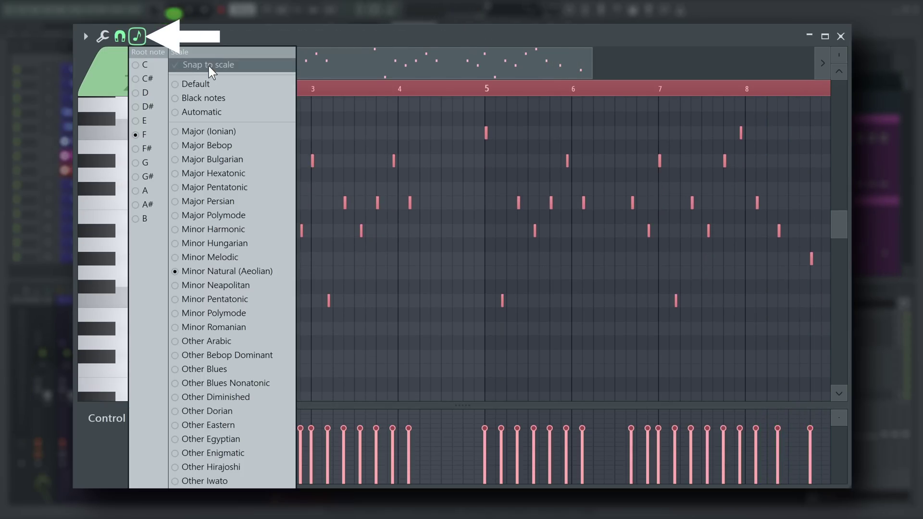
left_click(209, 65)
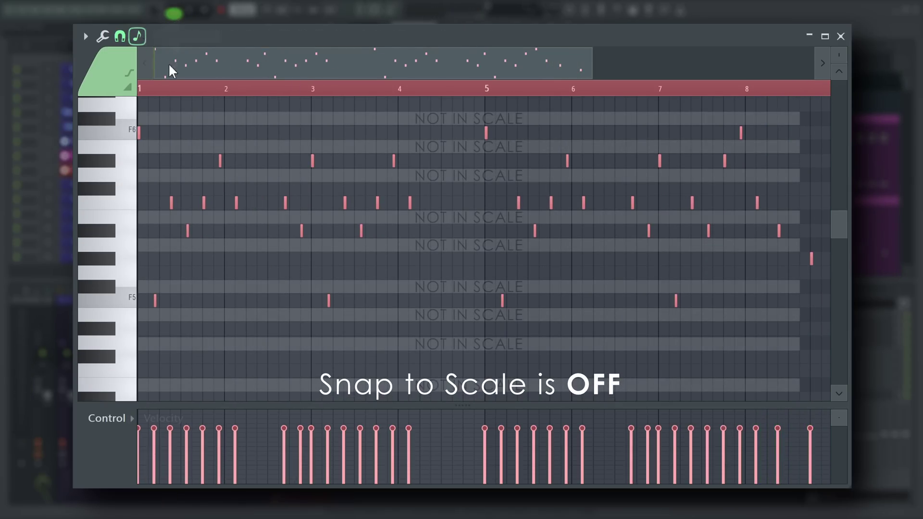
left_click(430, 301)
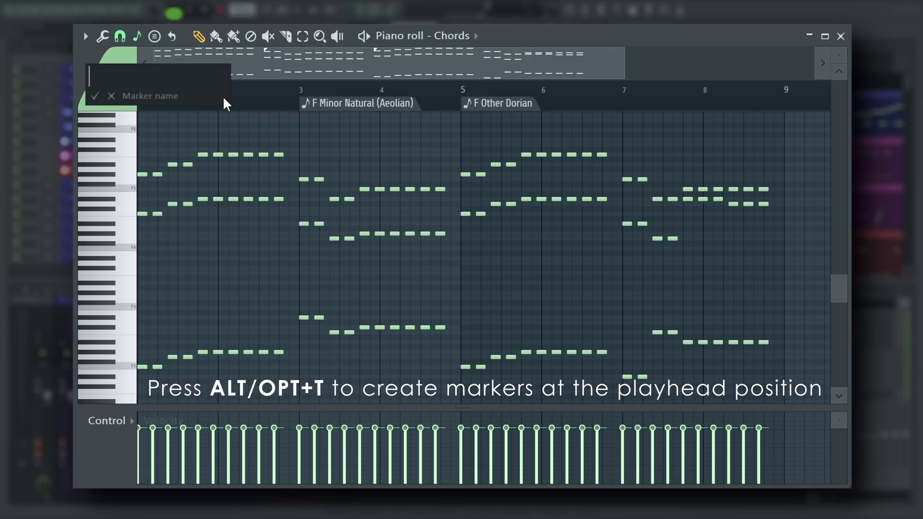
- Add key/scale markers, setting bar 1 to F Other Dorian and placing F Minor Natural at bar 3
key("Return")
right_click(194, 103)
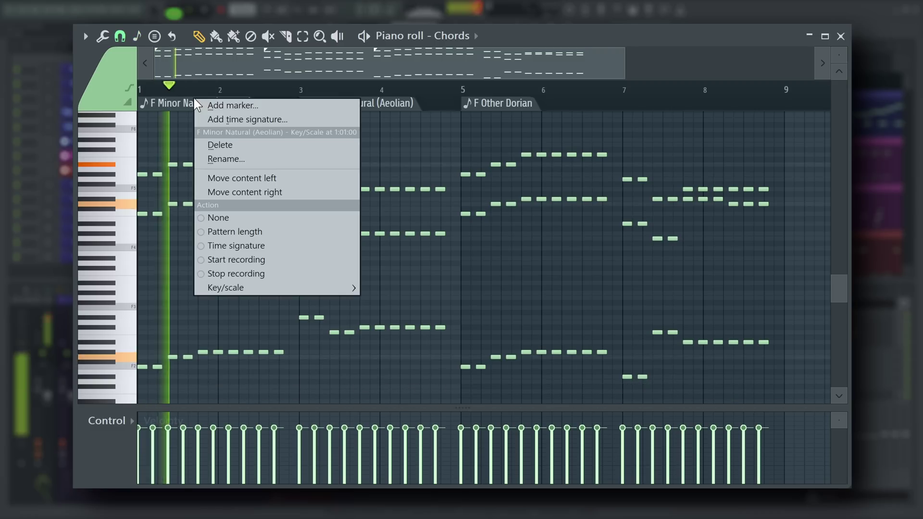
mouse_move(331, 287)
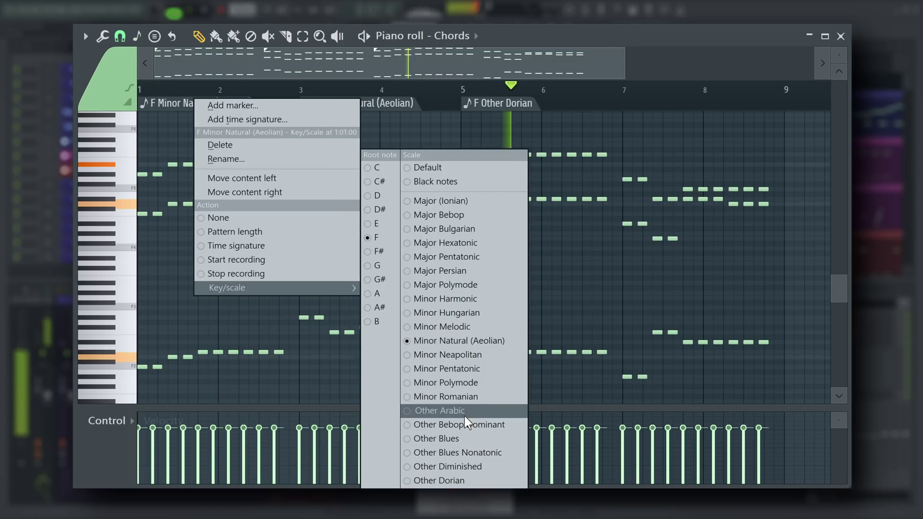
left_click(447, 481)
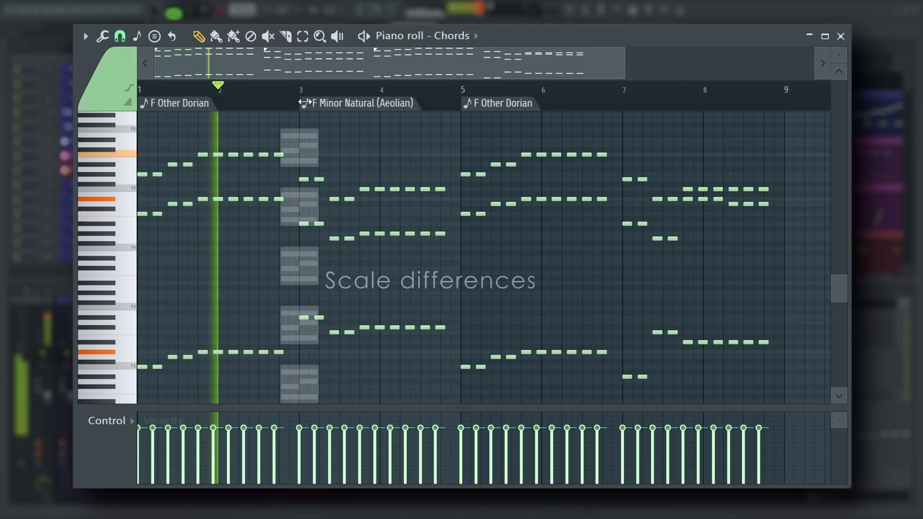
mouse_move(303, 103)
left_mouse_down()
mouse_move(359, 103)
mouse_move(305, 102)
left_mouse_up()
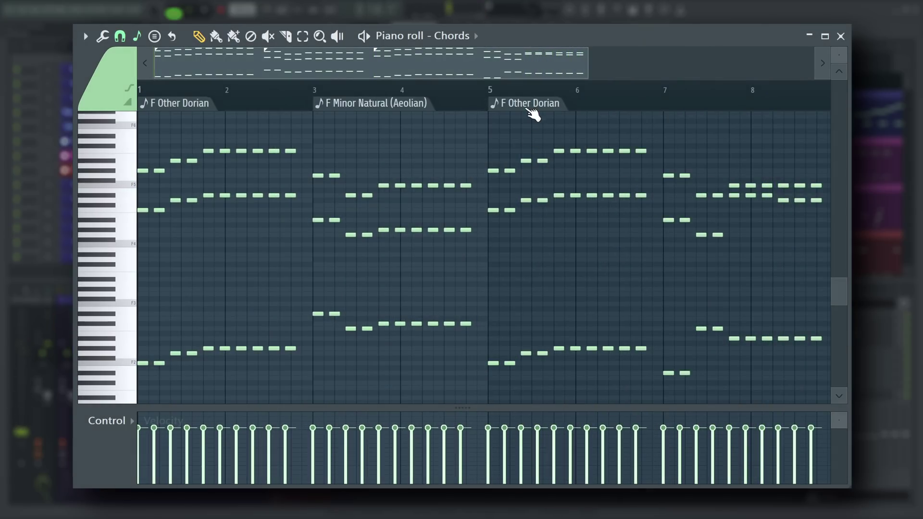
- Set the bar 5 marker to F Other Dorian after briefly trying F Major Persian
right_click(529, 106)
mouse_move(550, 298)
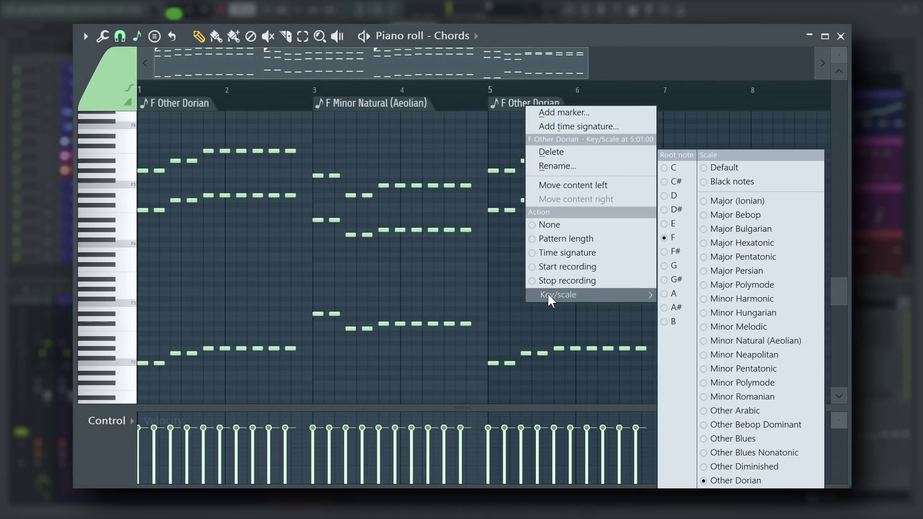
left_click(740, 270)
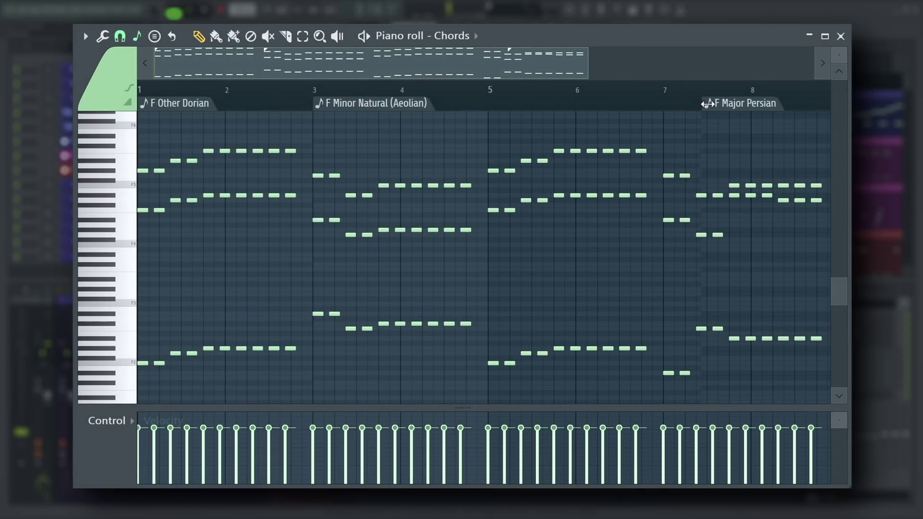
right_click(492, 104)
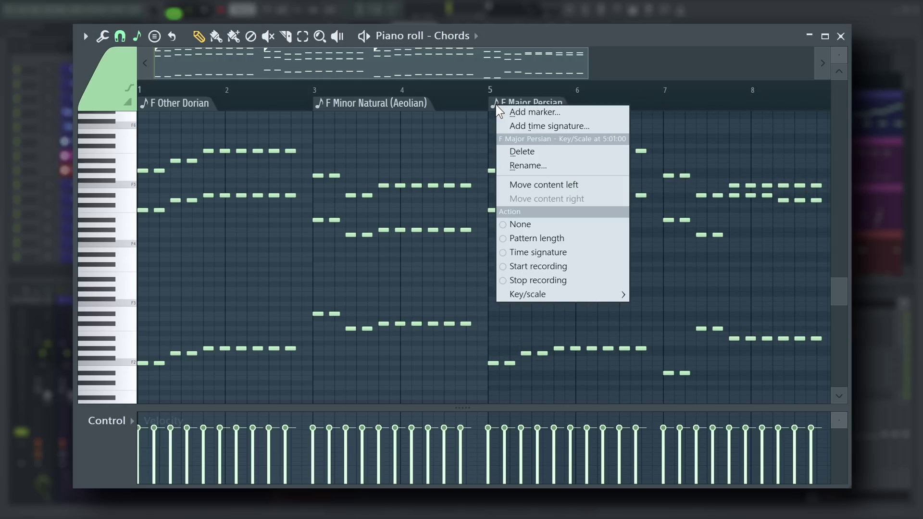
mouse_move(541, 296)
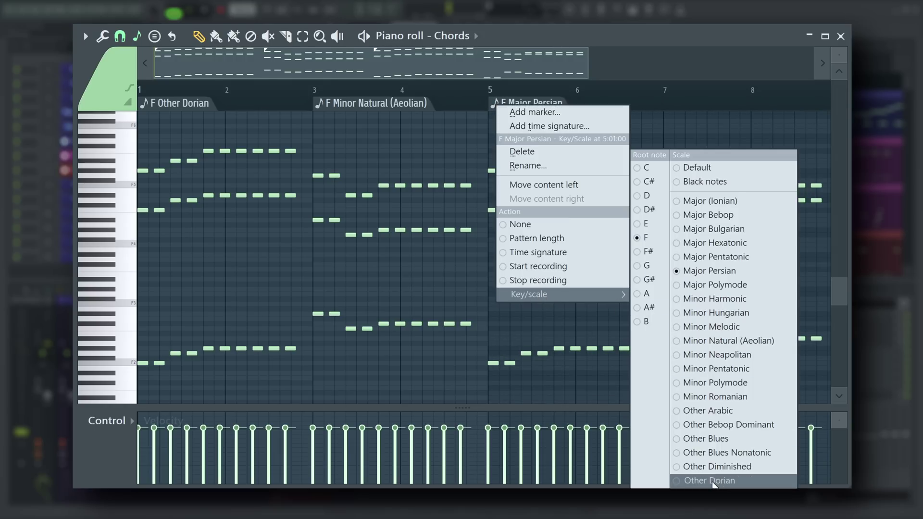
left_click(713, 481)
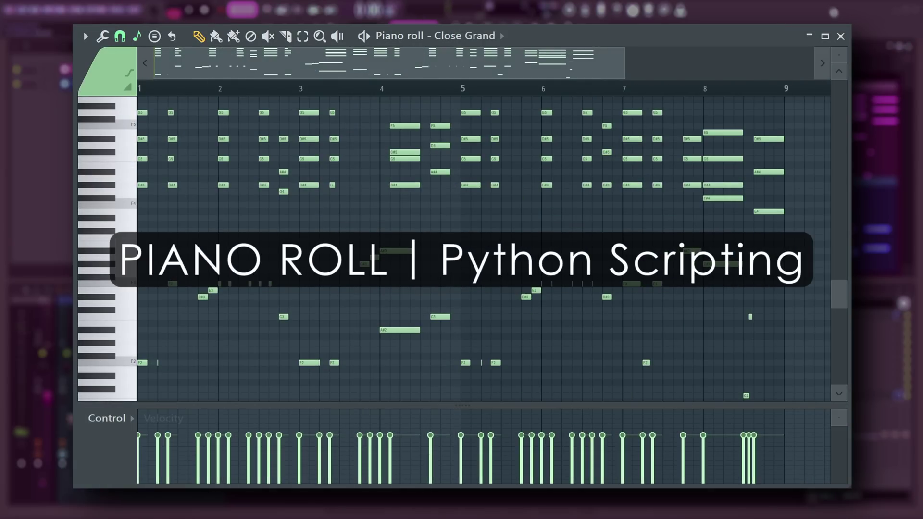
- Play the Close Grand pattern and bring up the piano roll menu's script list
key("space")
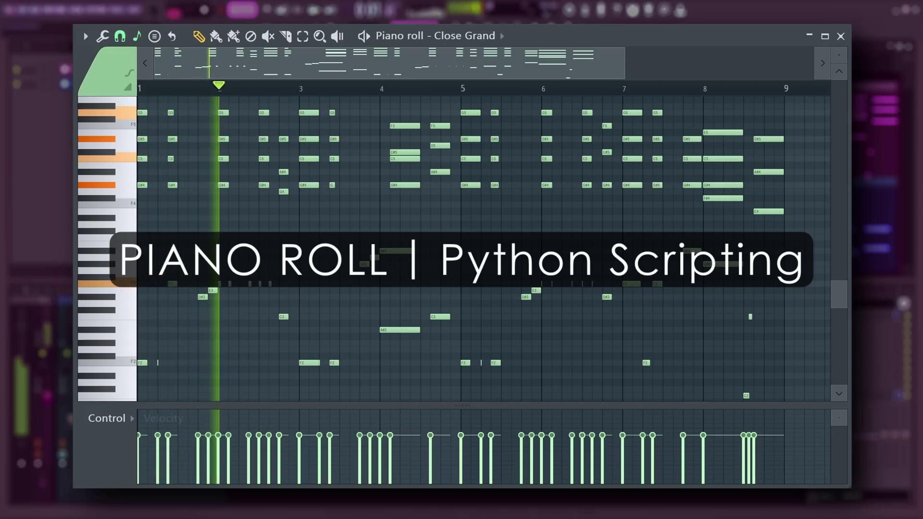
left_click(85, 36)
- Add the comment '# "Lick This" written by' on line 27 of Lick This.pyscript
mouse_move(111, 81)
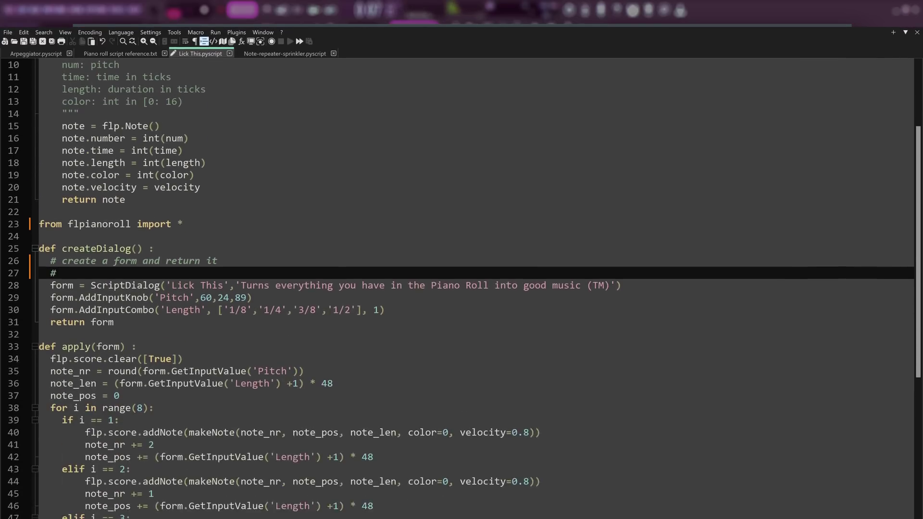
type("# \"Lick")
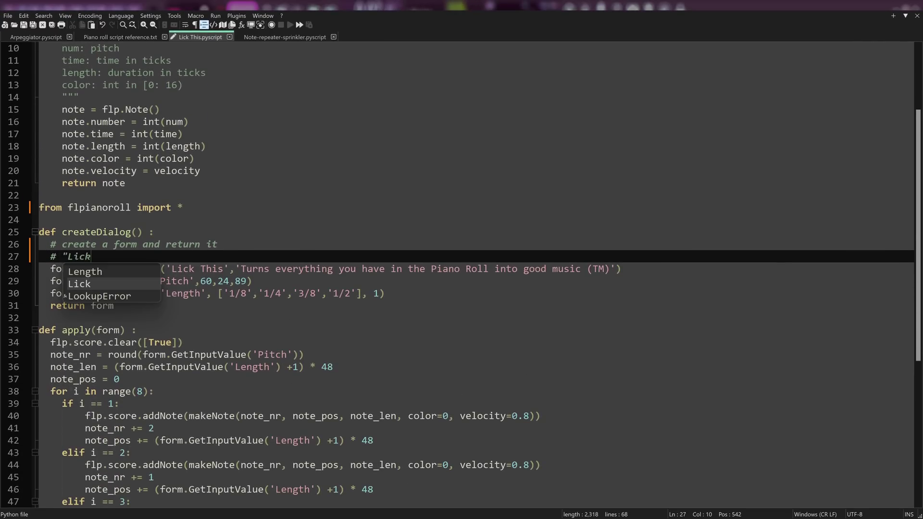
type(" This\" written by")
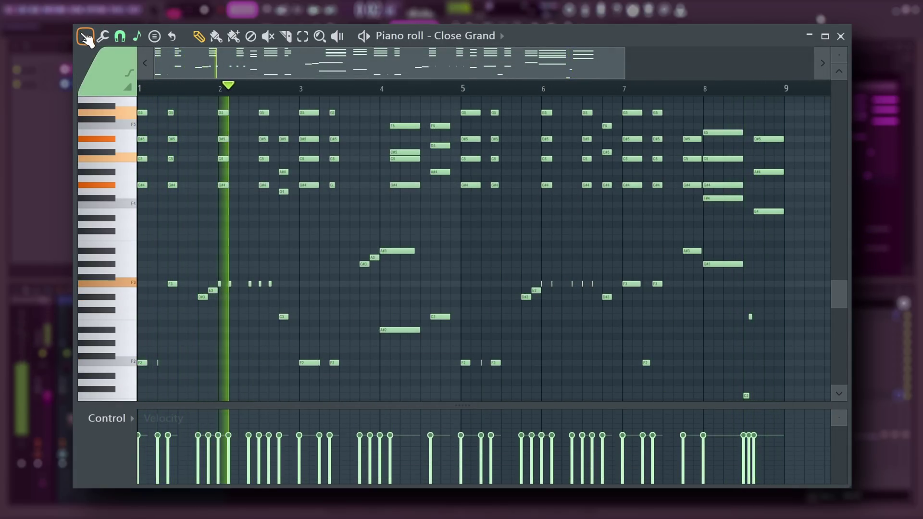
- Run the Humanize script on the Close Grand notes and accept its timing and velocity jitter
left_click(85, 37)
mouse_move(101, 85)
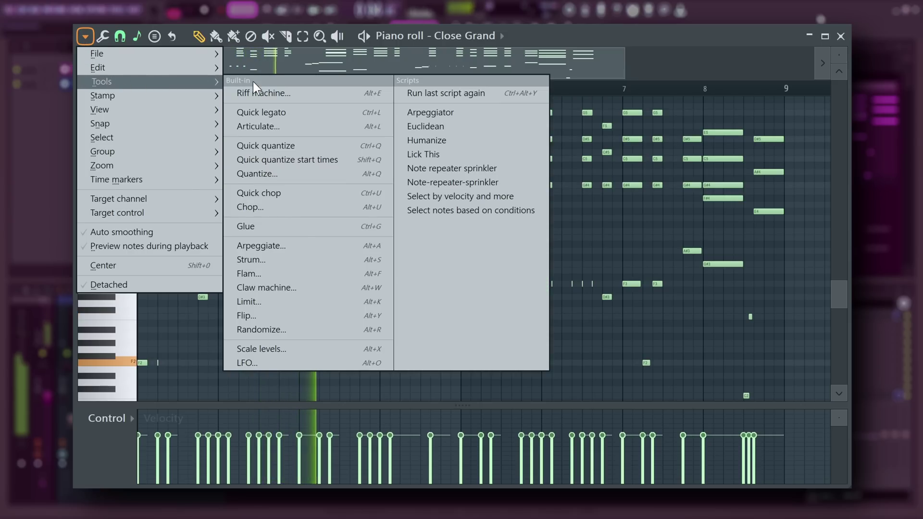
left_click(461, 140)
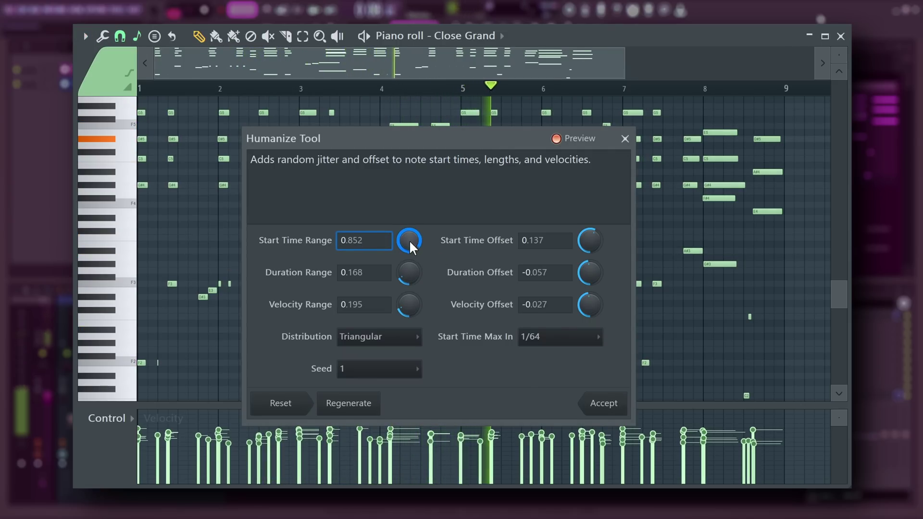
key("Return")
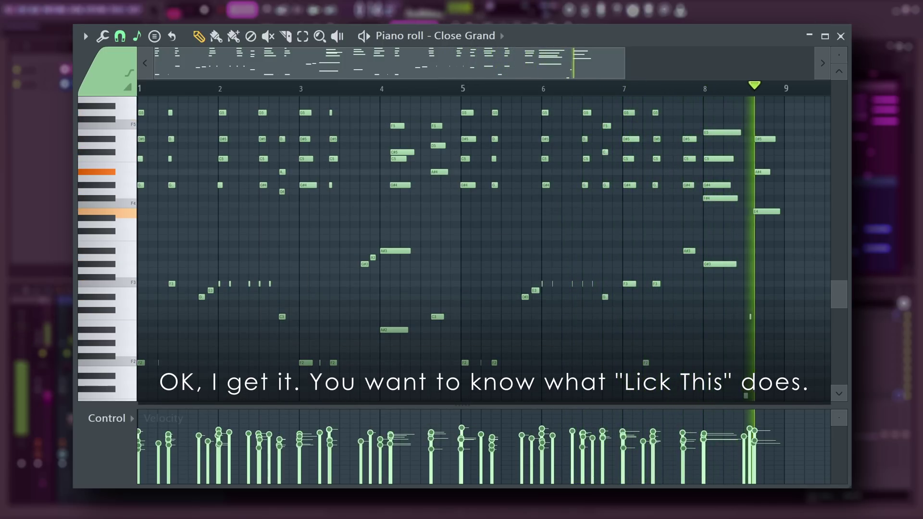
- Run the Lick This script on the piano roll notes with a 1/2 note length
left_click(86, 36)
mouse_move(101, 82)
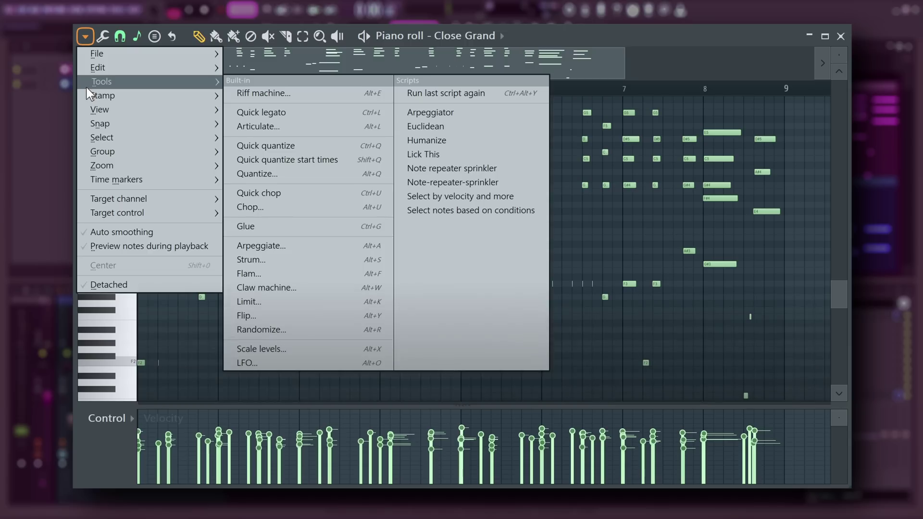
left_click(500, 158)
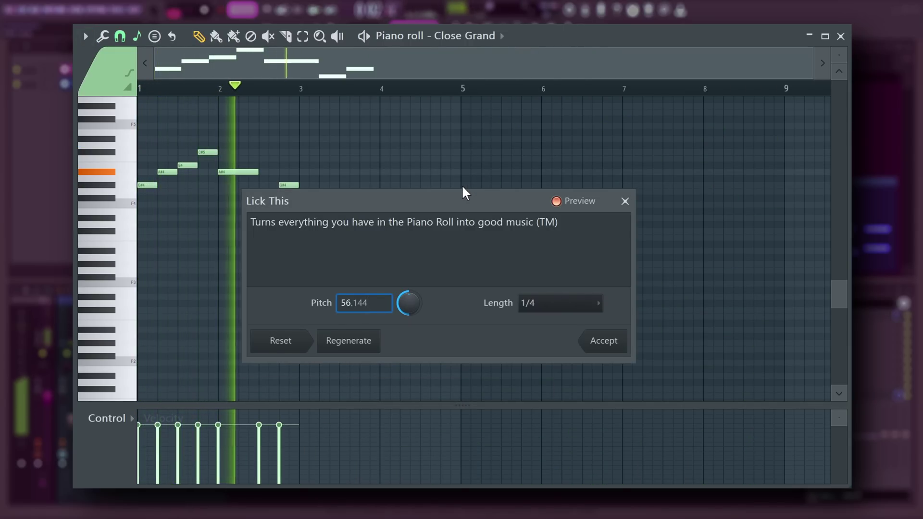
left_click(565, 308)
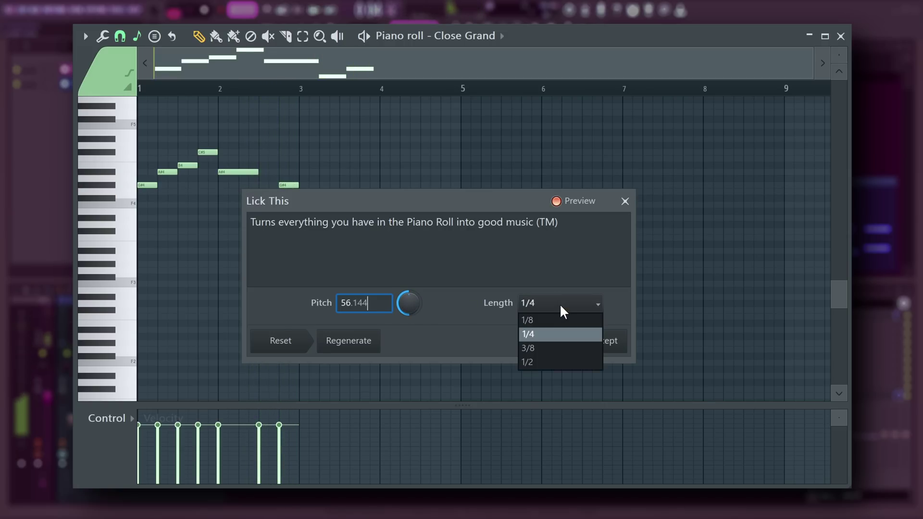
left_click(546, 363)
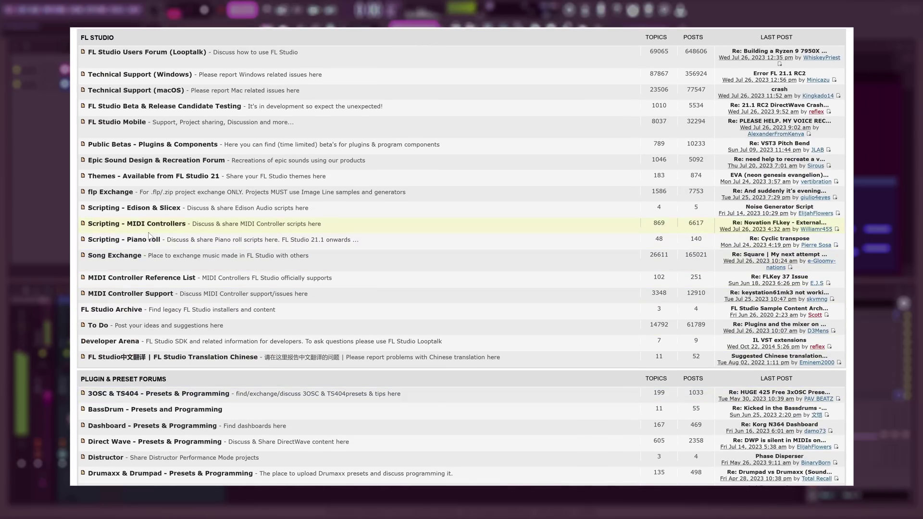
- Open the Scripting - Piano roll forum board and scroll through its shared script topics
left_click(145, 245)
scroll(144, 244, "down", 10)
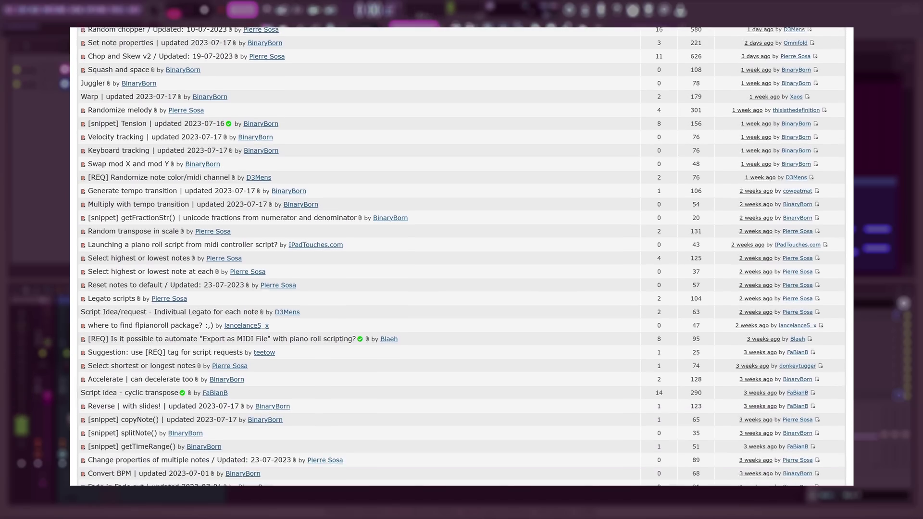
scroll(461, 254, "down", 3)
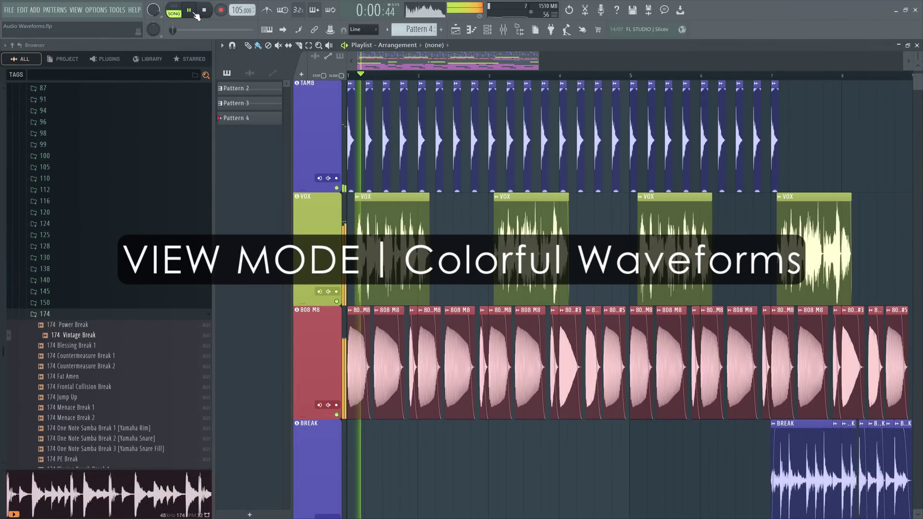
- Toggle Colorful waveforms in General settings to compare the playlist, then open the VOX channel
left_click(98, 11)
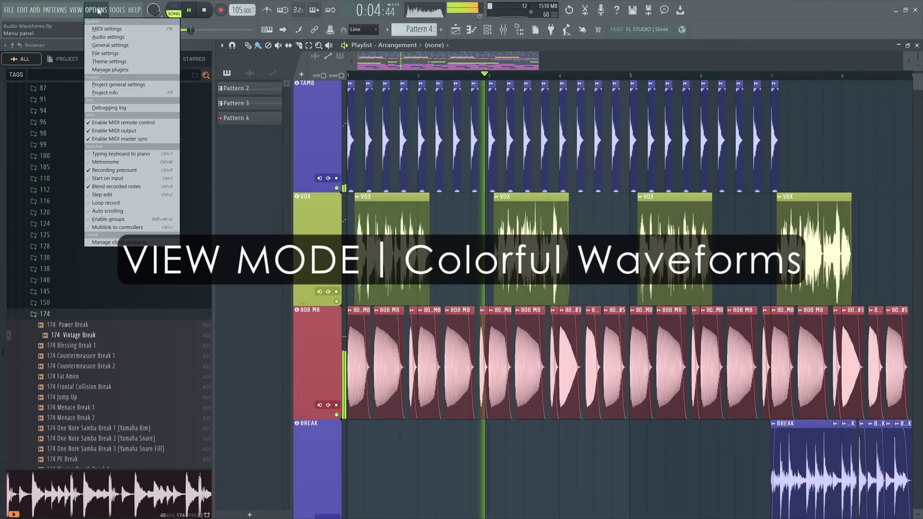
left_click(106, 46)
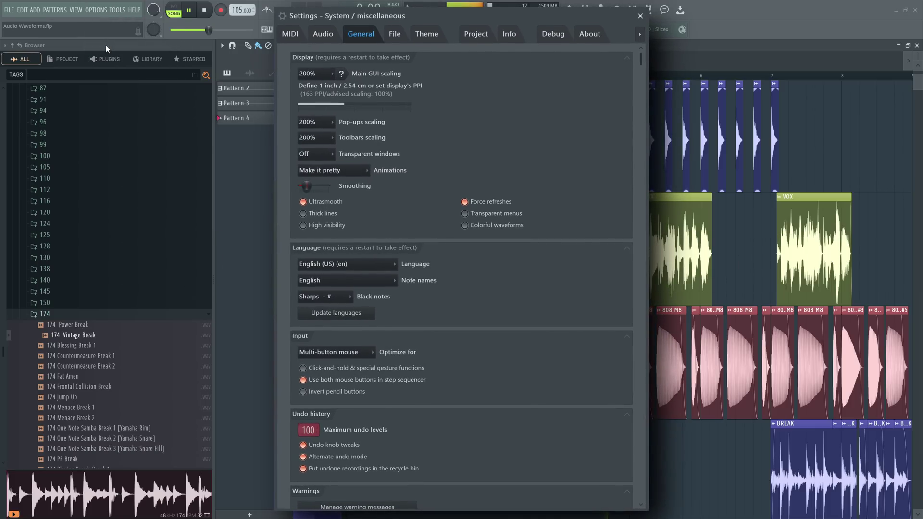
left_click(471, 227)
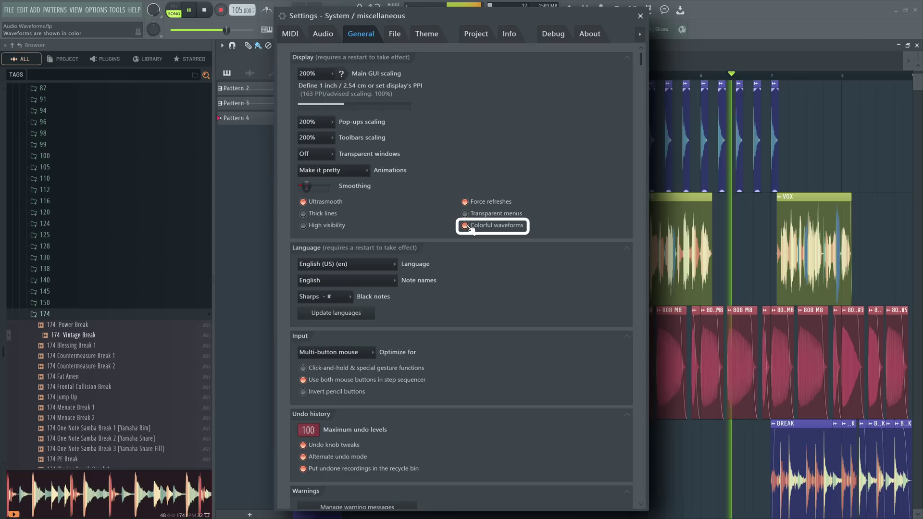
left_click(471, 227)
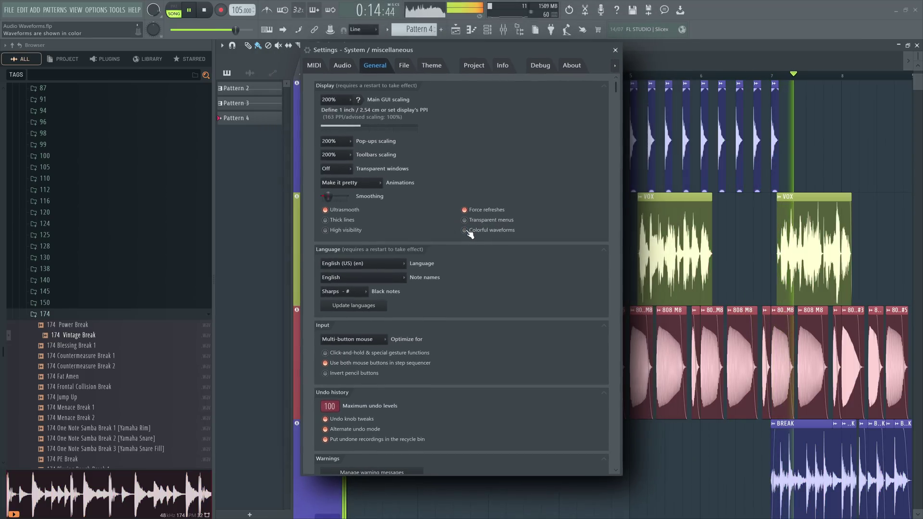
left_click(614, 51)
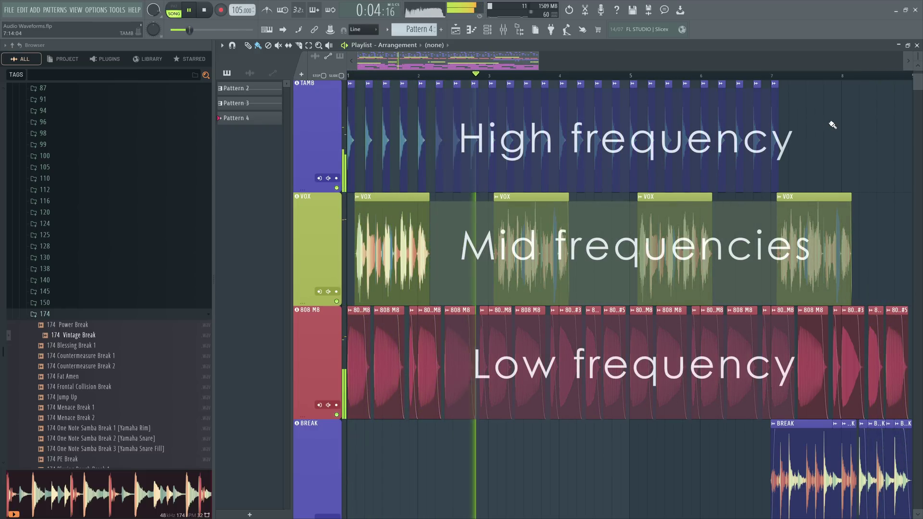
double_click(500, 301)
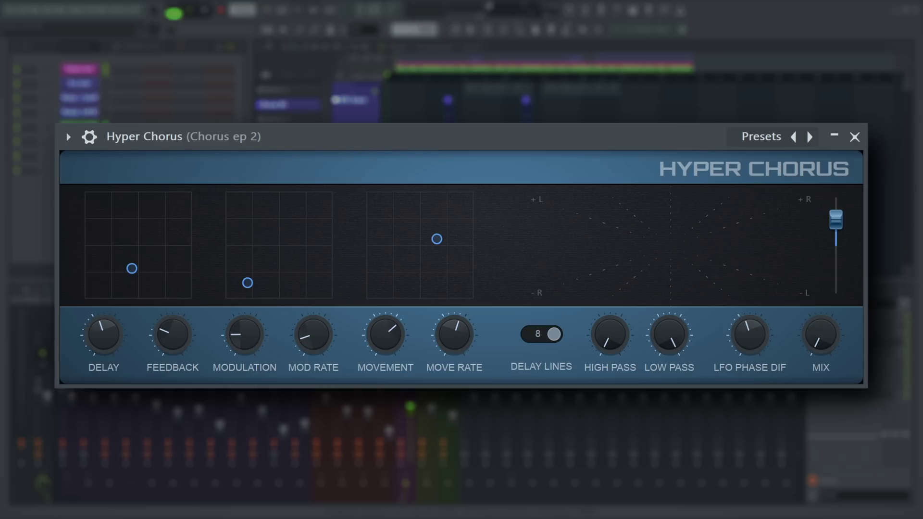
- Switch Hyper Chorus off during playback to hear the dry, unchorused sound
key("space")
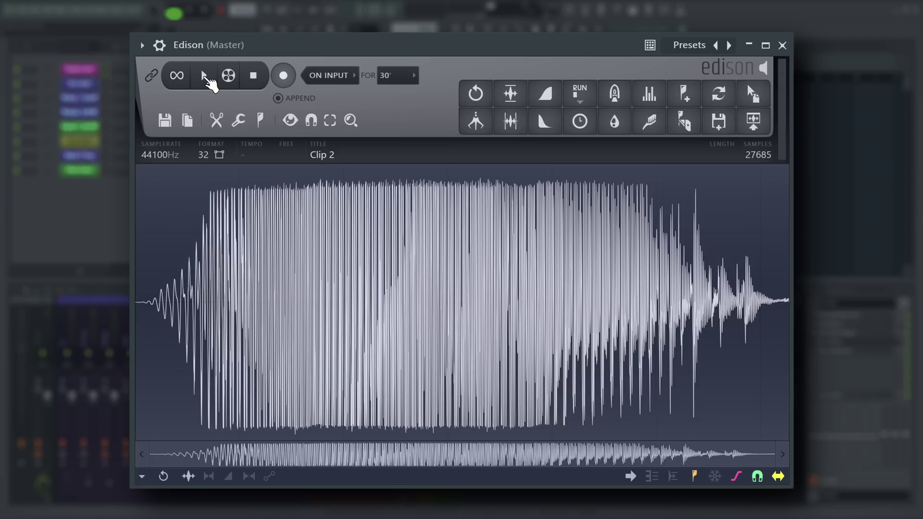
- Play Clip 2, apply Edison's Declipper with a slightly lowered threshold, and replay the result
left_click(208, 80)
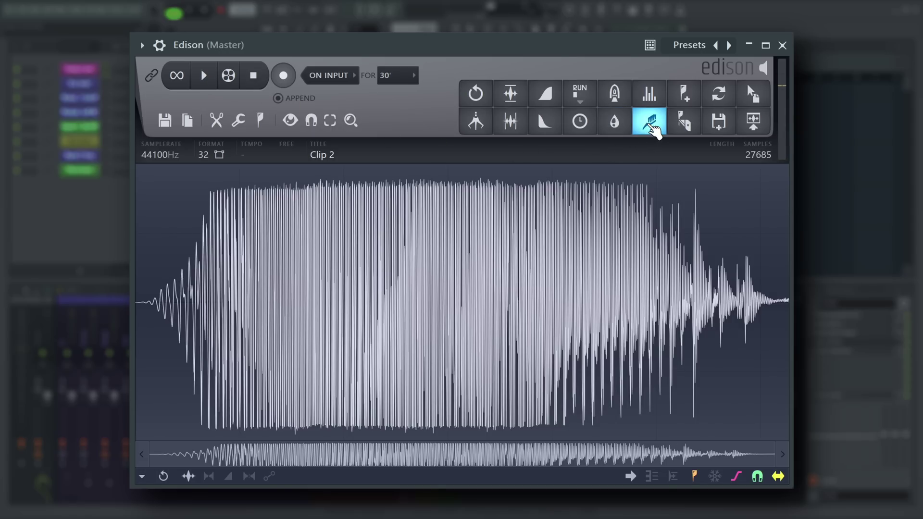
left_click(652, 126)
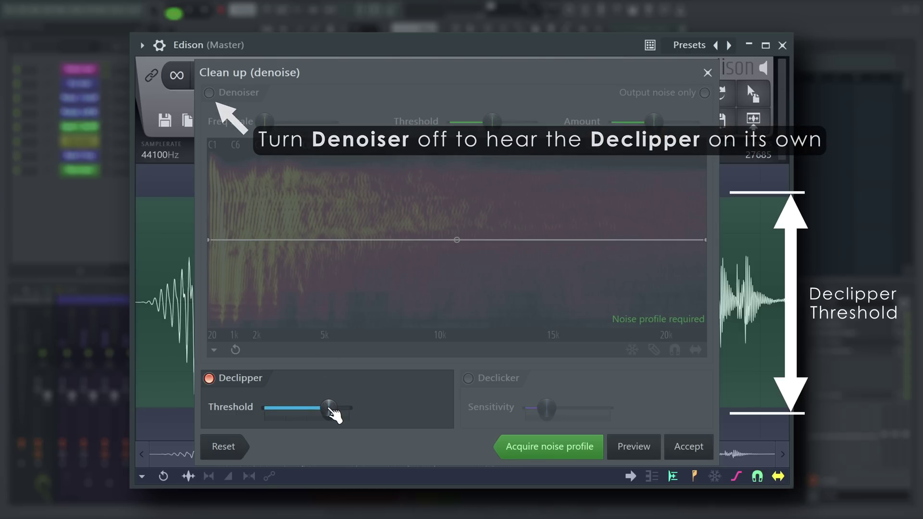
left_click_drag(330, 409, 327, 408)
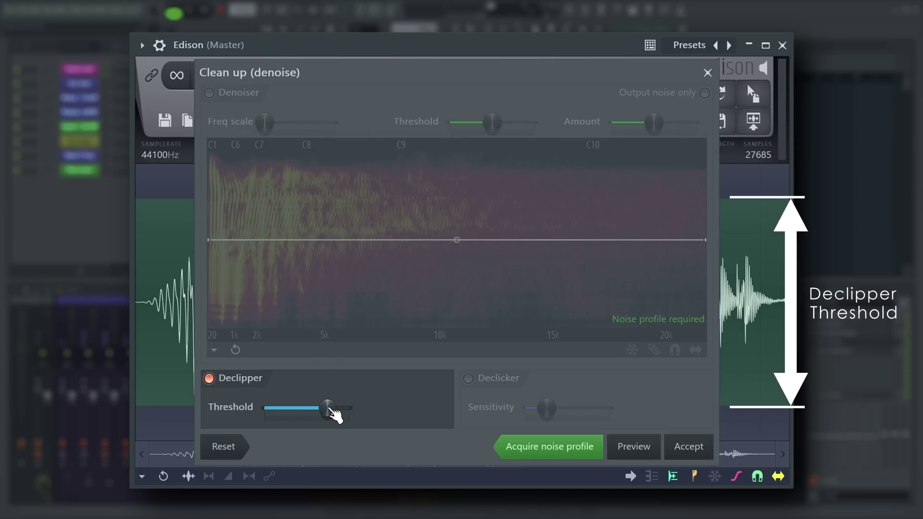
left_click(696, 455)
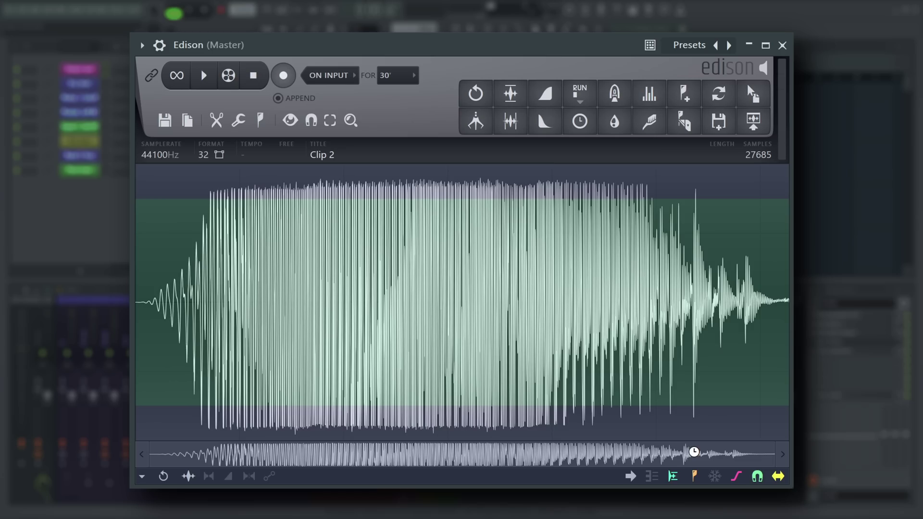
left_click(216, 74)
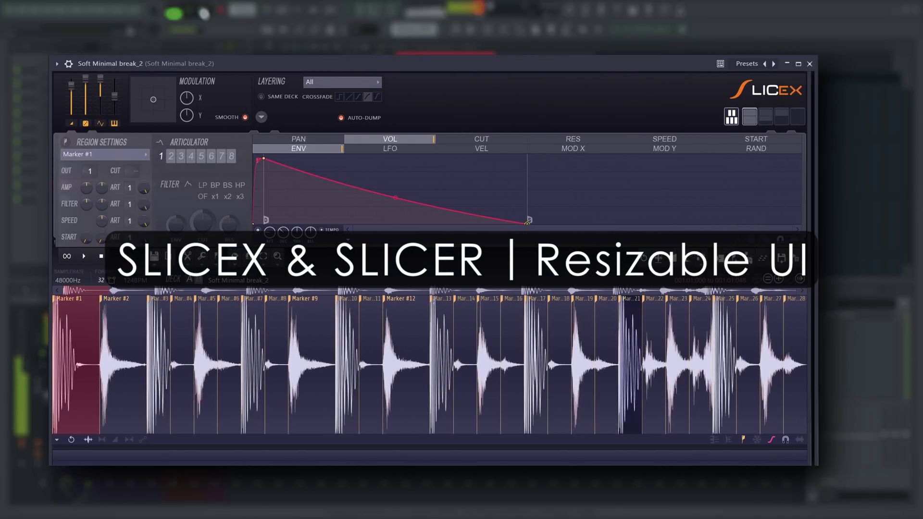
- Enlarge the Slicex window to reveal its keyboard and shrink the Fruity Slicer window
left_click_drag(865, 392, 811, 432)
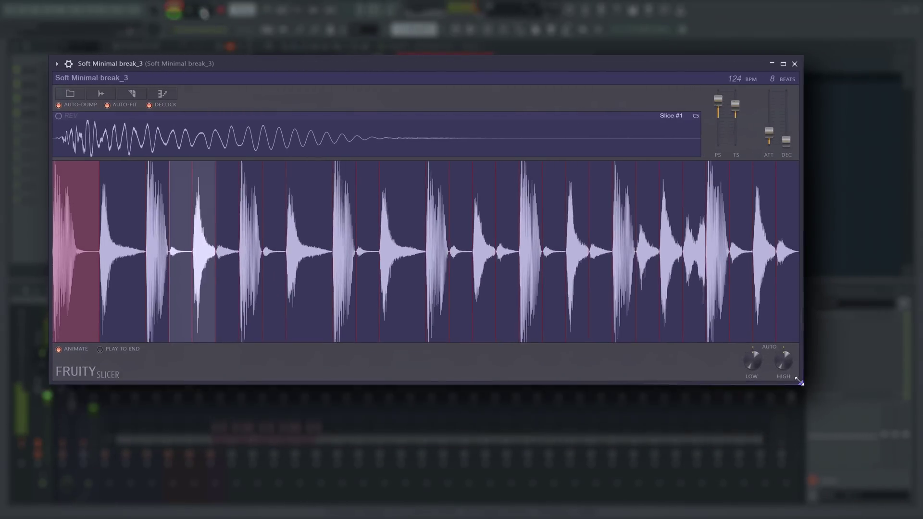
left_click_drag(793, 377, 672, 307)
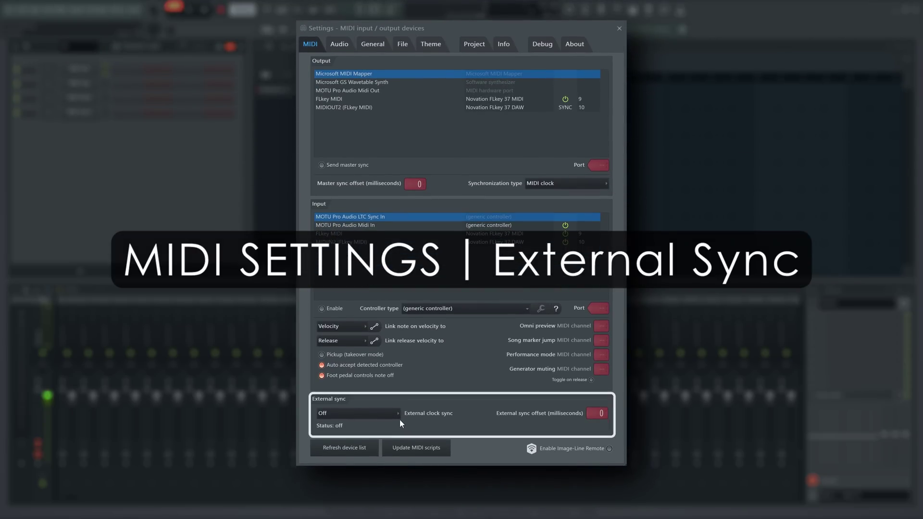
- Set the MIDI settings' External sync source to the MIDIIN2 (FLkey MIDI) clock
left_click(398, 417)
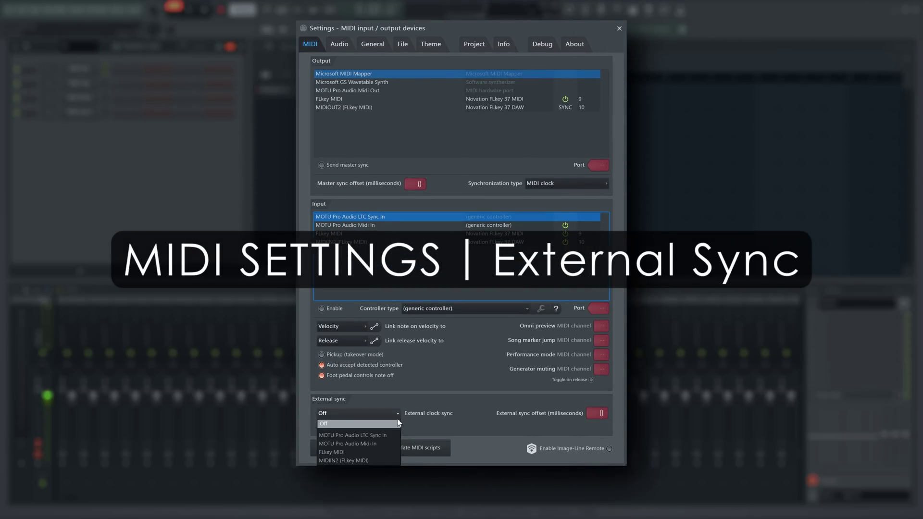
left_click(372, 461)
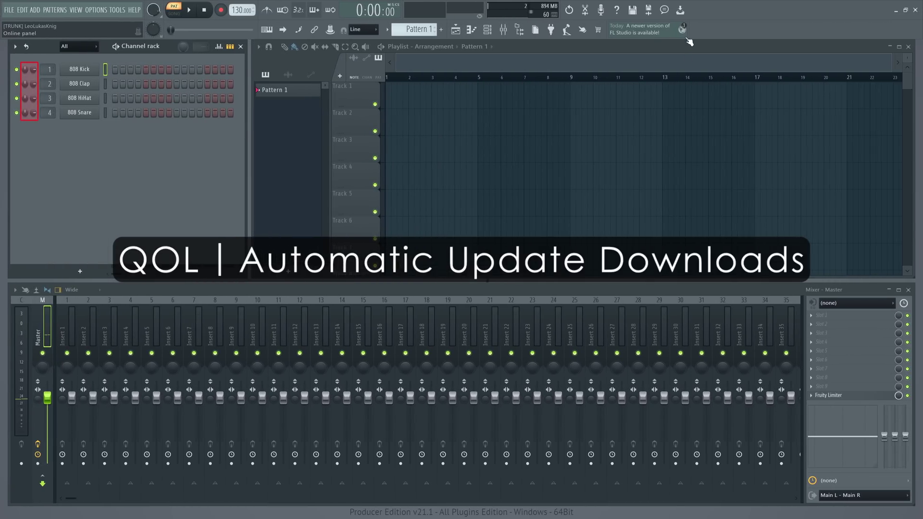
- Check the notifications for the downloaded update and launch its installation via Update now
left_click(682, 29)
left_click(889, 49)
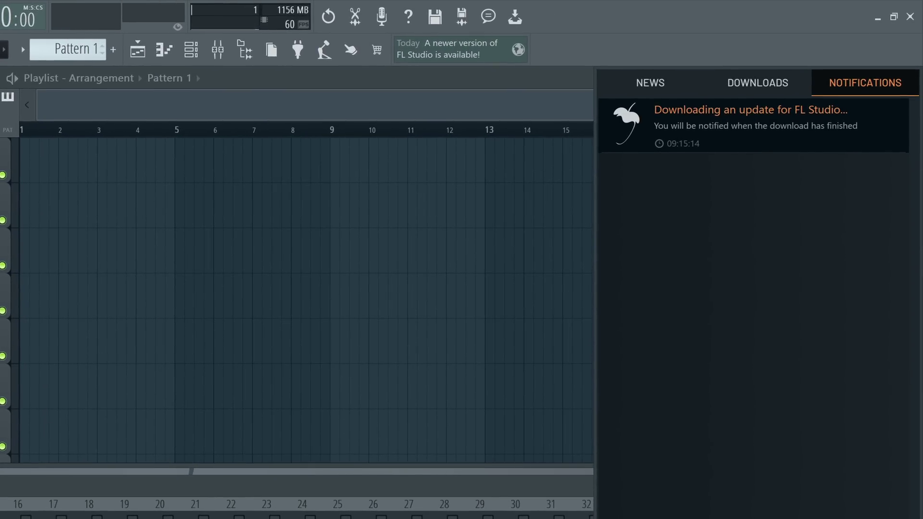
left_click(826, 39)
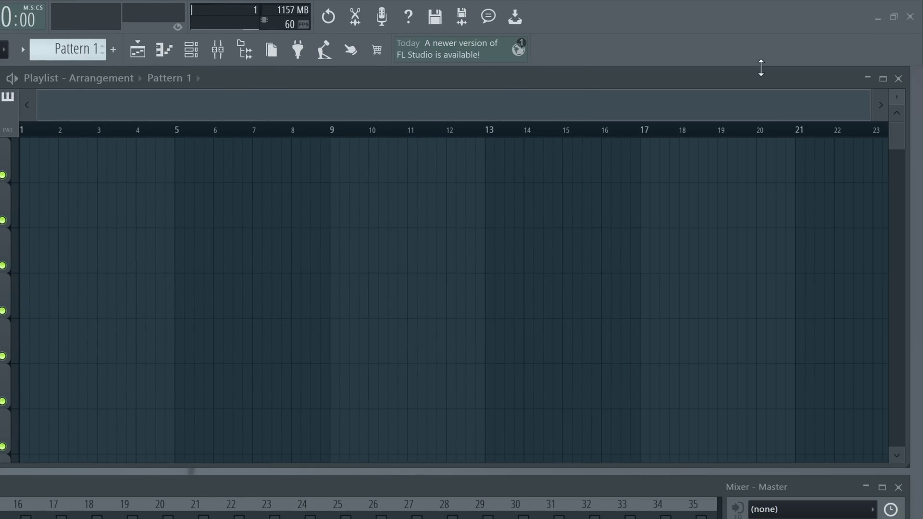
left_click(518, 48)
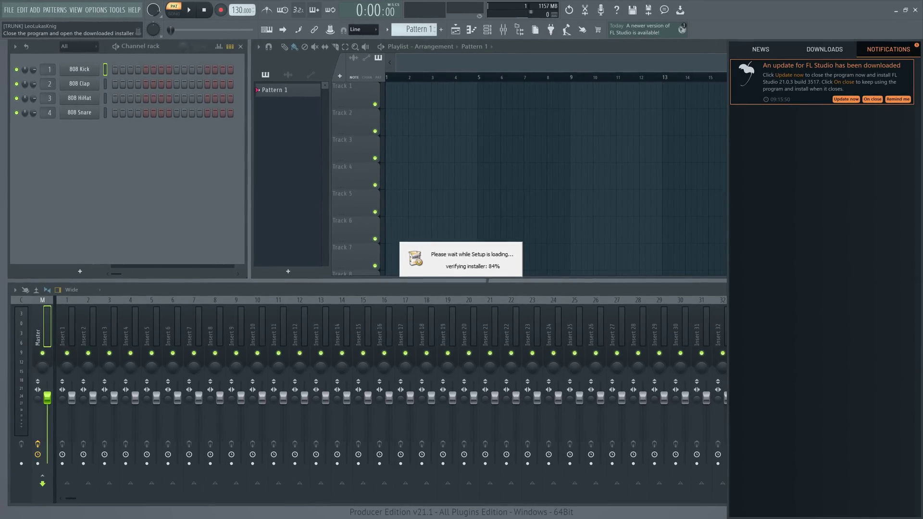
left_click(549, 396)
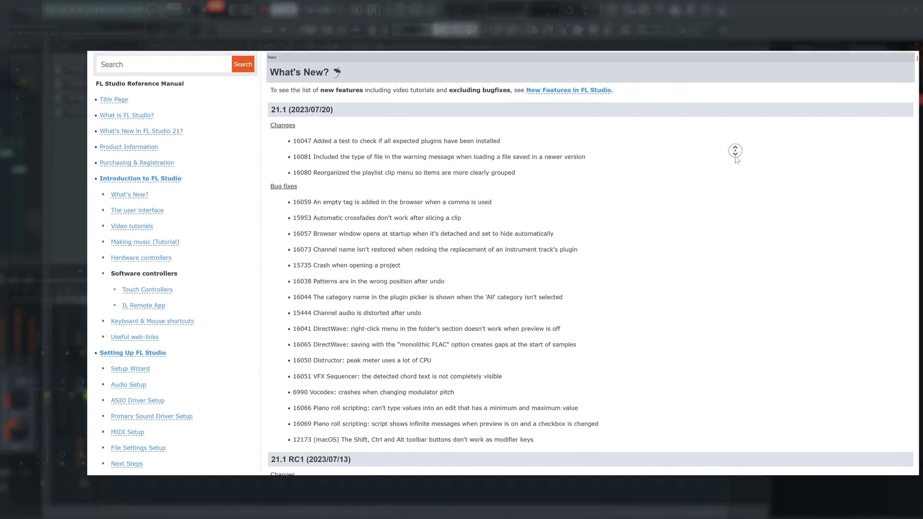